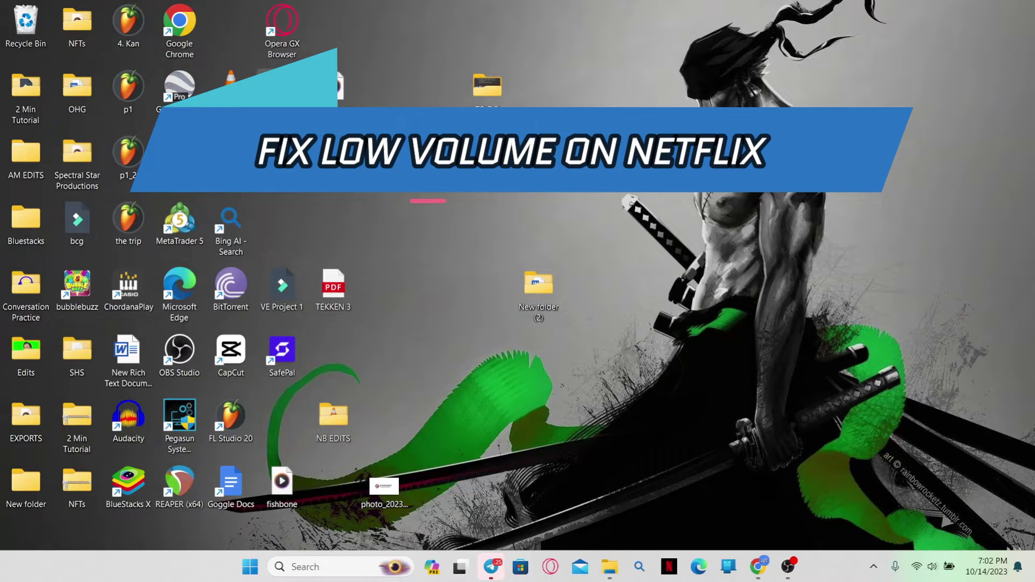
Launch Chrome maximized and go to netflix.com/browse from the 'net' address-bar suggestion.
left_click(758, 566)
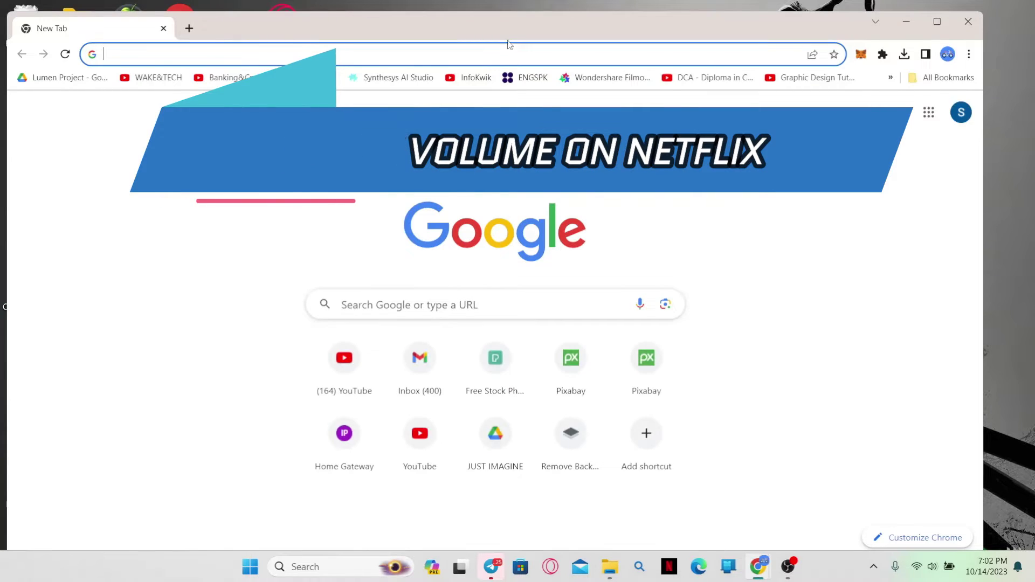
double_click(505, 34)
type("nte")
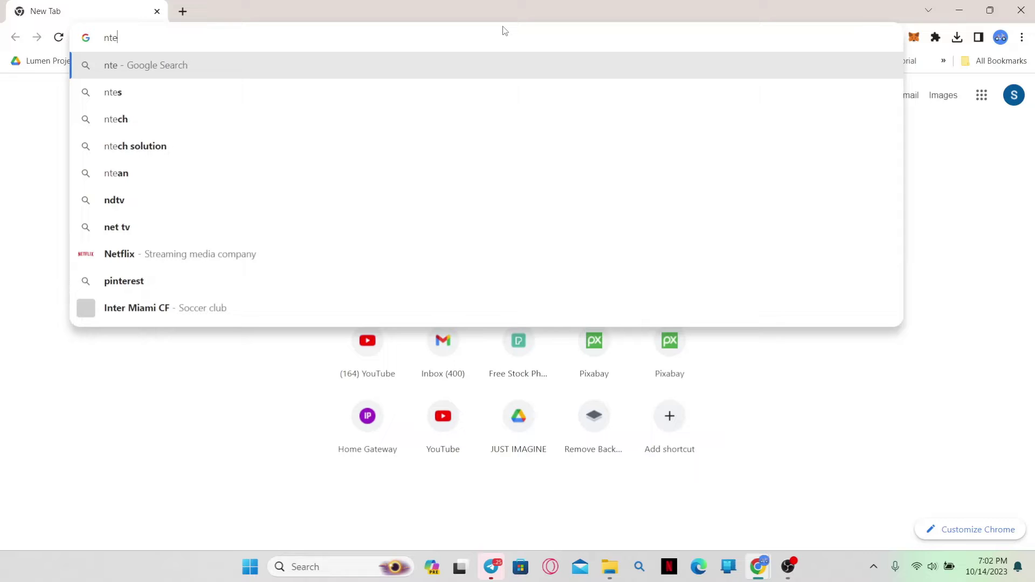
key("BackSpace")
key("BackSpace")
type("et")
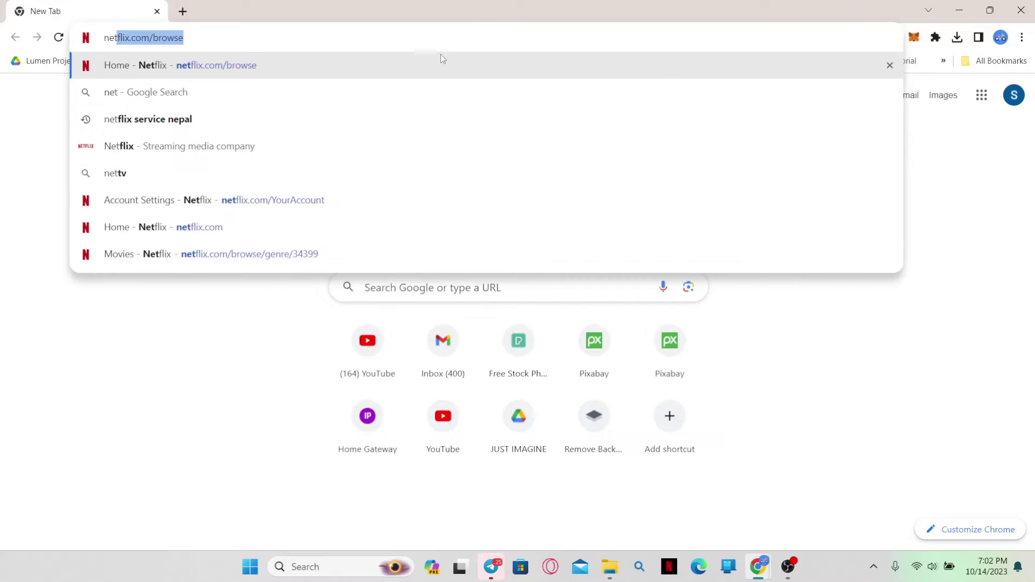
left_click(439, 65)
scroll(558, 274, "down", 1)
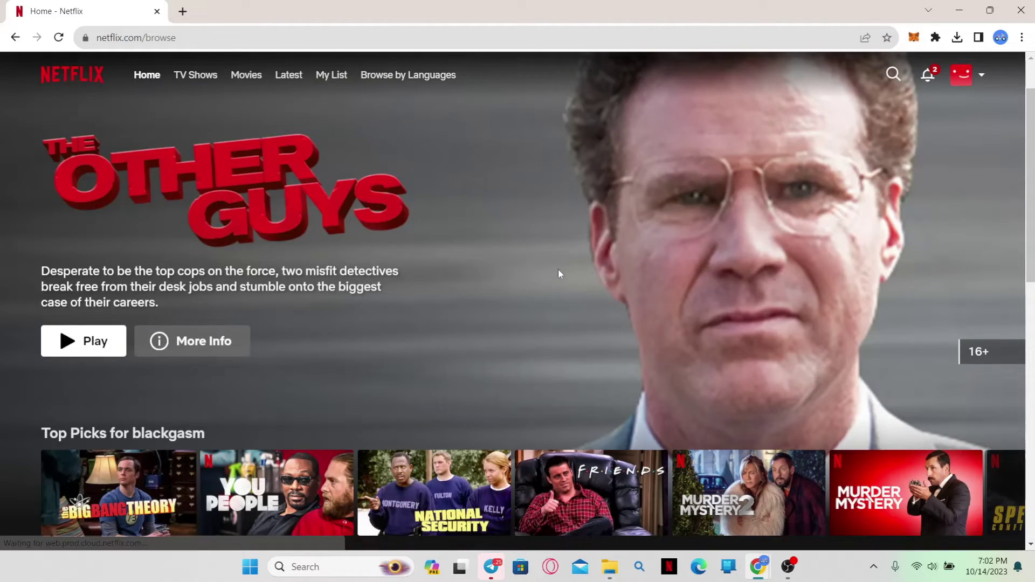
scroll(559, 273, "down", 4)
scroll(559, 274, "down", 2)
scroll(559, 273, "down", 2)
scroll(558, 270, "down", 2)
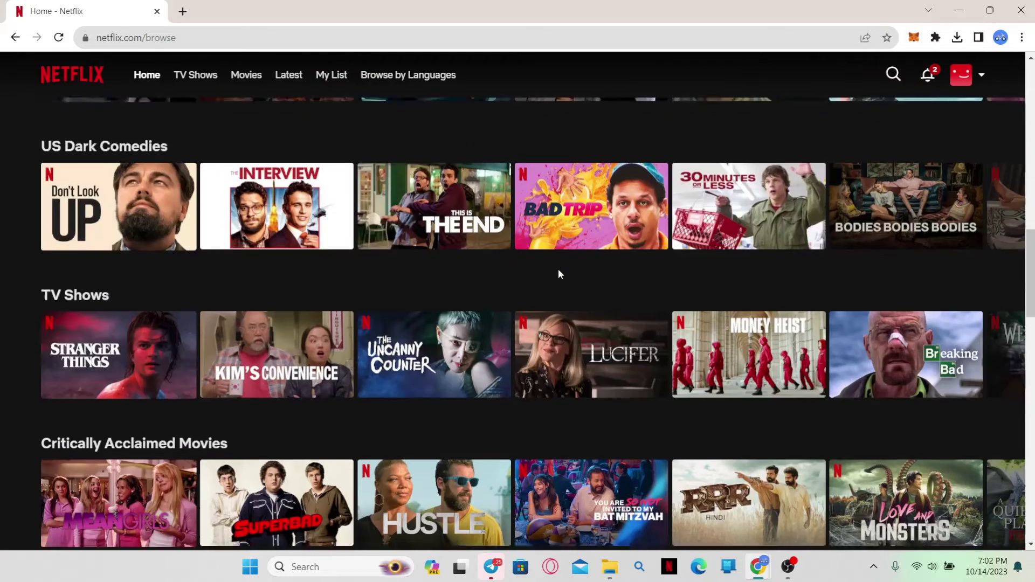
scroll(559, 269, "down", 3)
scroll(558, 270, "down", 2)
scroll(558, 269, "down", 2)
scroll(559, 273, "down", 1)
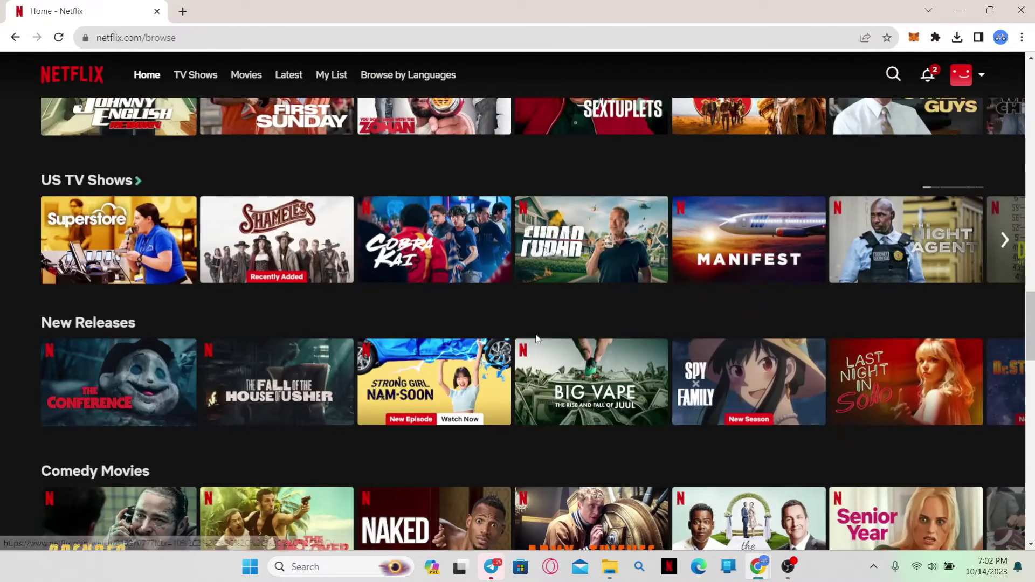
scroll(543, 481, "down", 2)
scroll(542, 480, "down", 2)
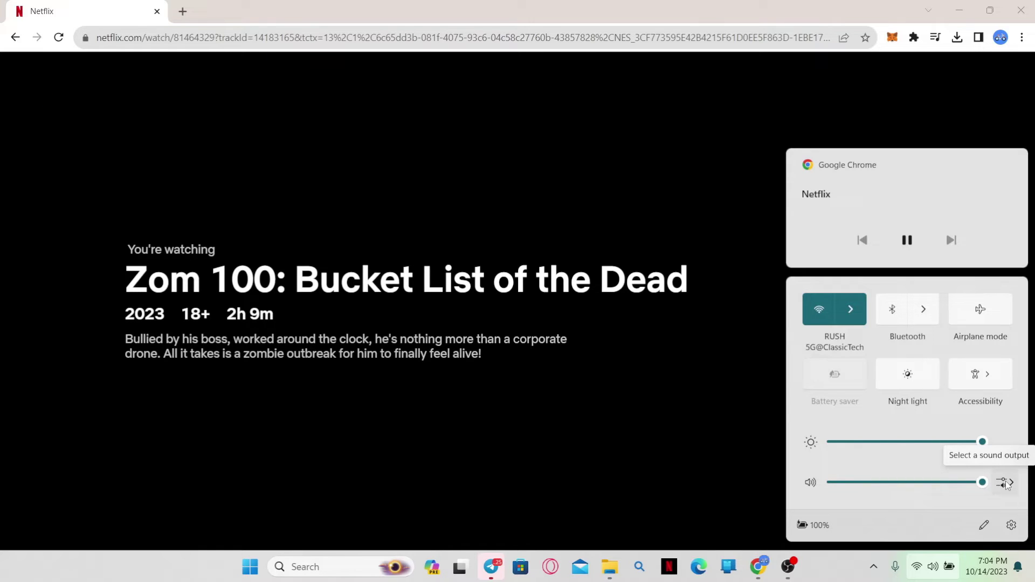
Show the sound output list with the Realtek and Thronmax devices and the volume mixer.
left_click(1007, 485)
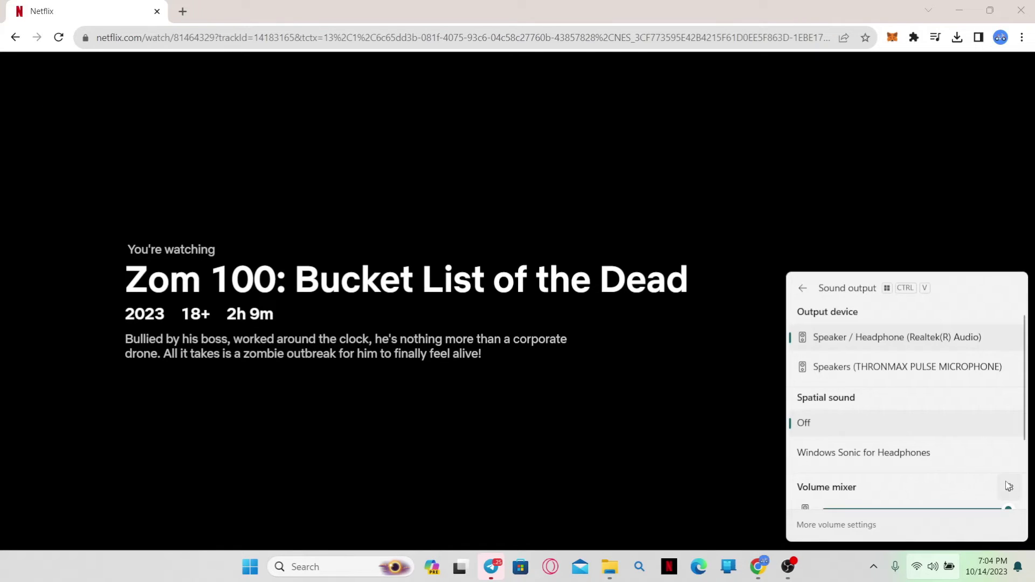
scroll(913, 443, "down", 2)
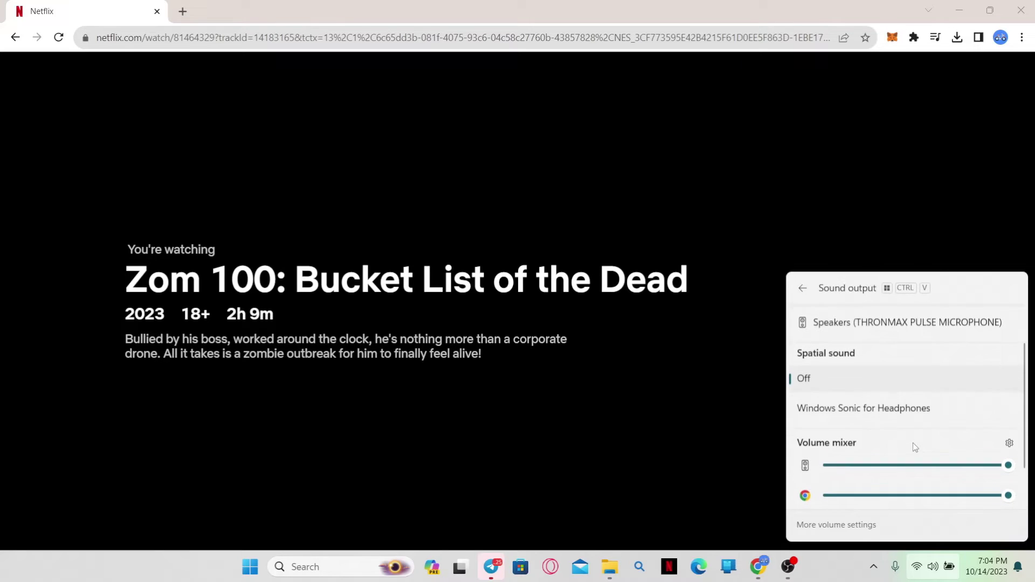
scroll(914, 443, "down", 1)
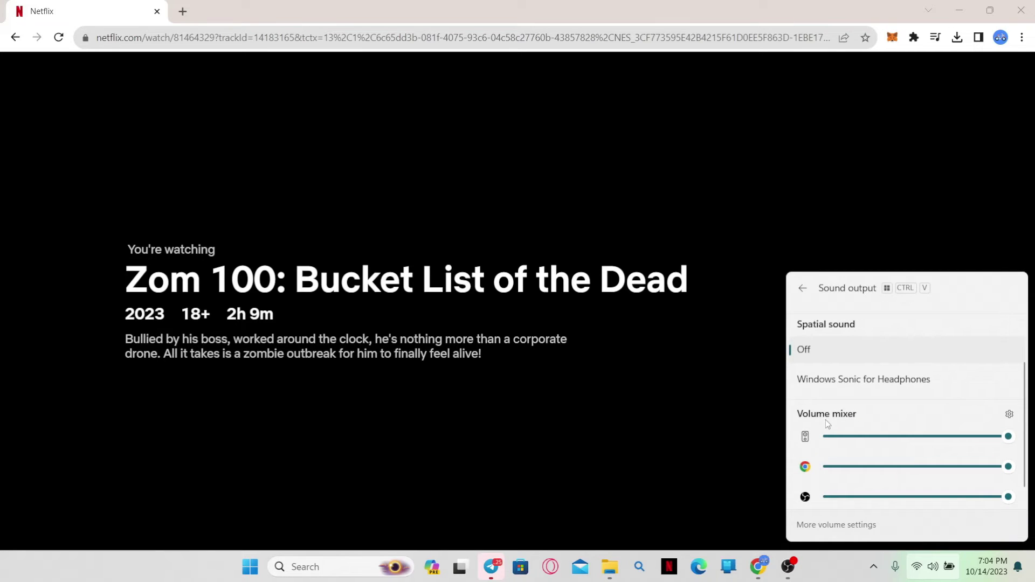
Drag Chrome's volume mixer slider down to 77.
mouse_move(1008, 467)
left_mouse_down()
mouse_move(880, 469)
mouse_move(1011, 471)
left_mouse_up()
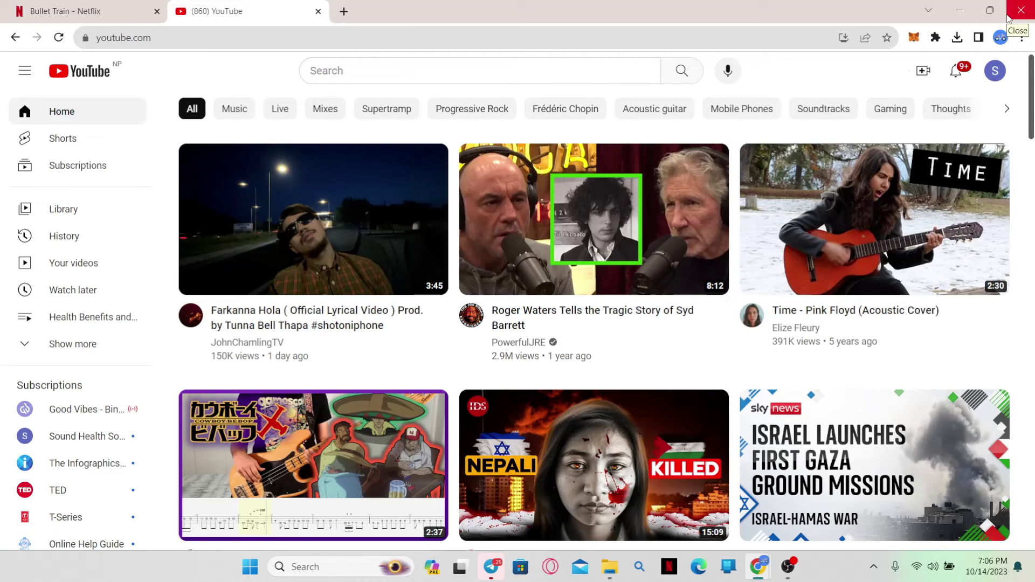
left_click(1008, 17)
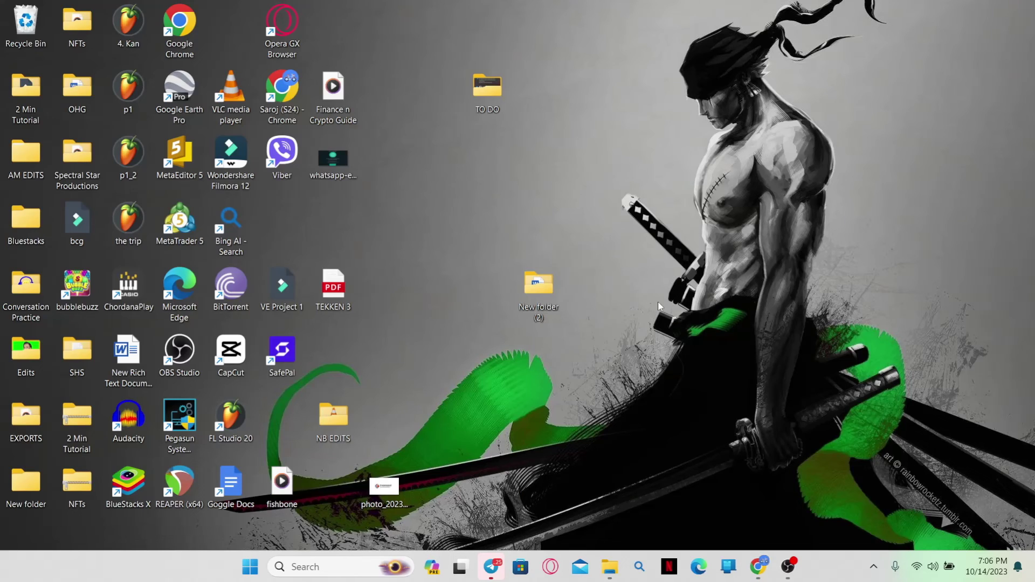